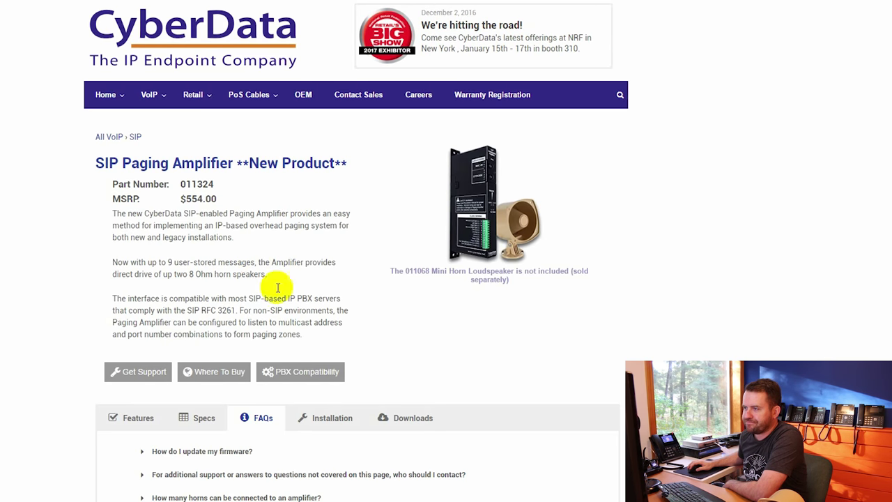
Scroll through the amplifier's Features list to review its capabilities
{"action": "scroll", "coordinate": [83, 325], "scroll_direction": "down", "scroll_amount": 2}
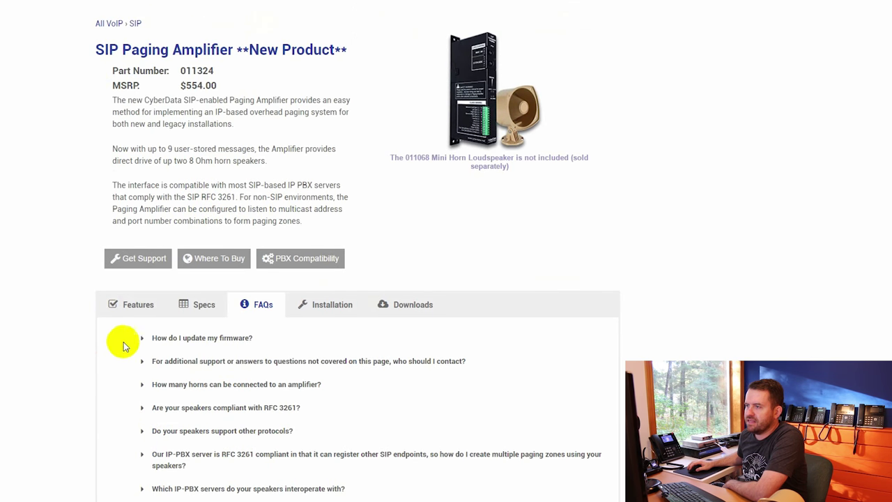
{"action": "left_click", "coordinate": [138, 304]}
{"action": "scroll", "coordinate": [44, 309], "scroll_direction": "down", "scroll_amount": 2}
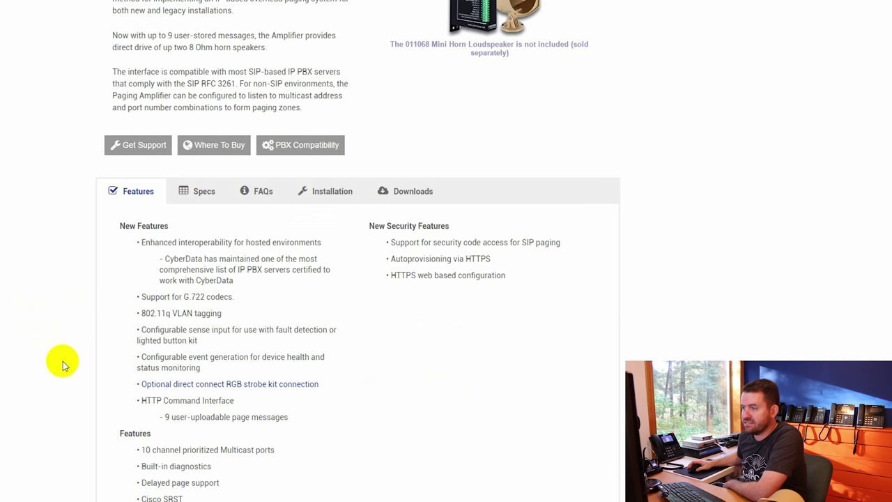
{"action": "scroll", "coordinate": [63, 365], "scroll_direction": "down", "scroll_amount": 4}
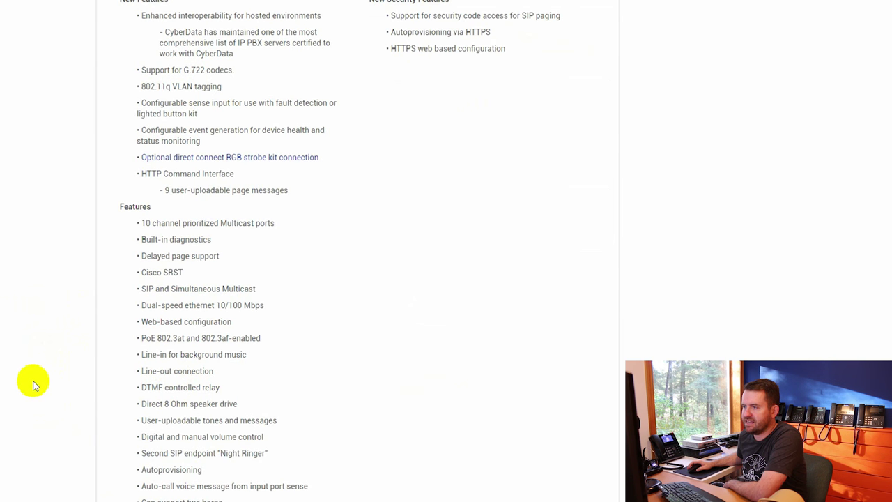
{"action": "scroll", "coordinate": [35, 383], "scroll_direction": "up", "scroll_amount": 5}
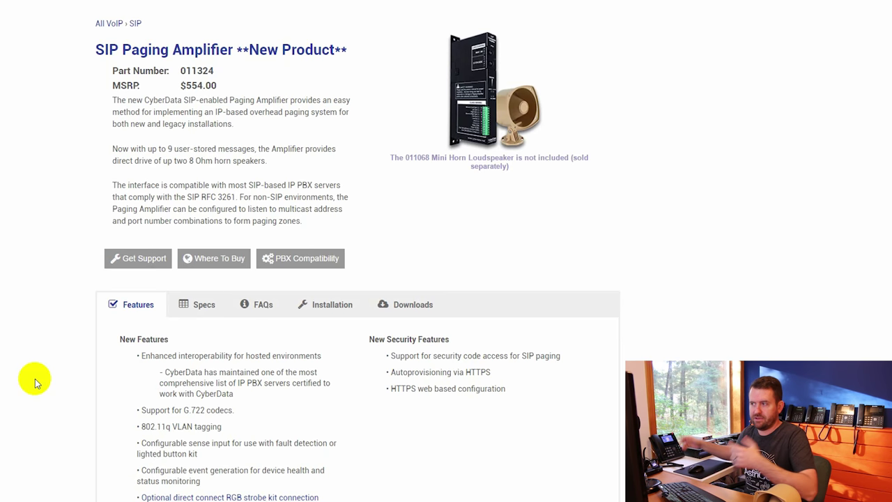
{"action": "scroll", "coordinate": [35, 379], "scroll_direction": "up", "scroll_amount": 2}
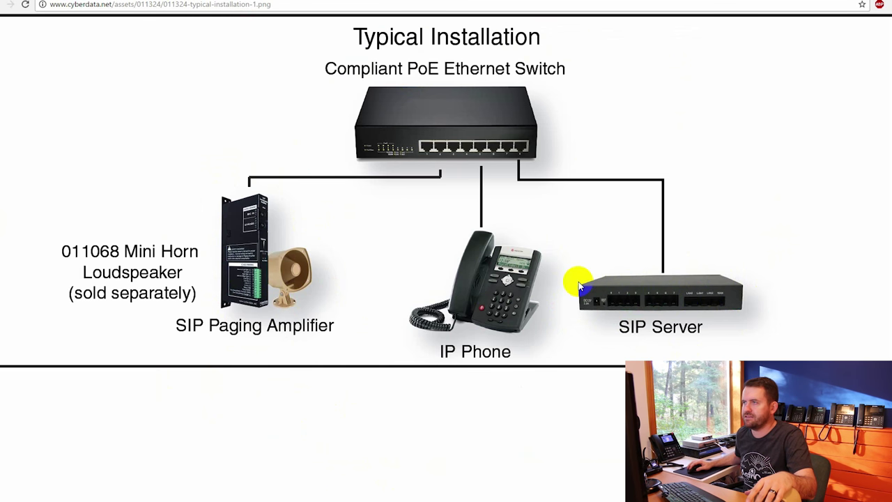
View the Speaker Connection Options diagram, then return to the FreePBX extensions list
{"action": "left_click", "coordinate": [342, 2]}
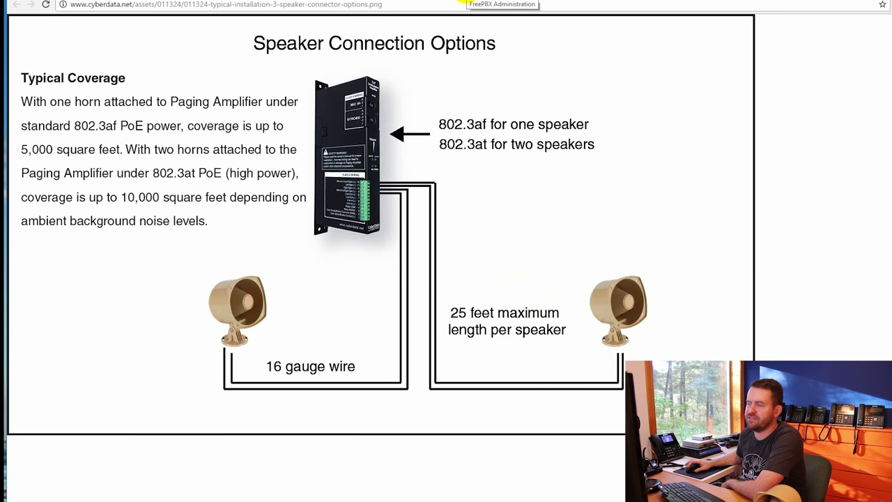
{"action": "left_click", "coordinate": [462, 3]}
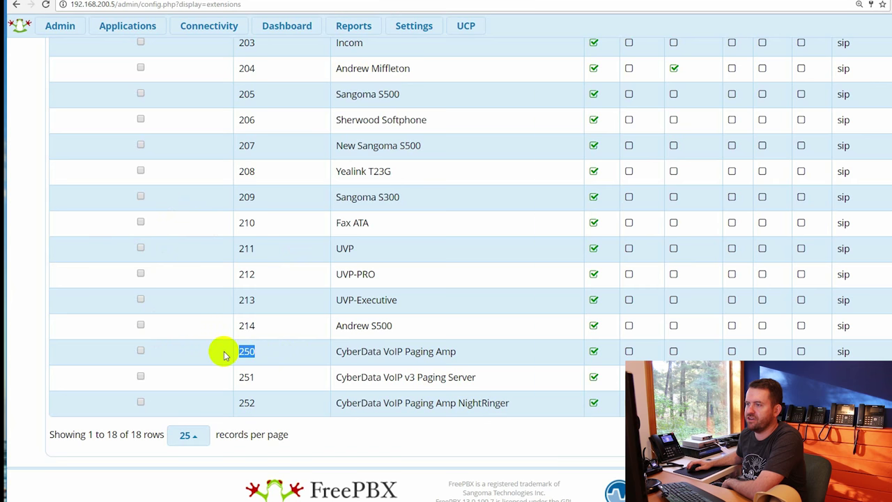
Highlight the rows for extension 250 (Paging Amp) and extension 252 (NightRinger)
{"action": "left_click_drag", "start_coordinate": [240, 350], "coordinate": [477, 352]}
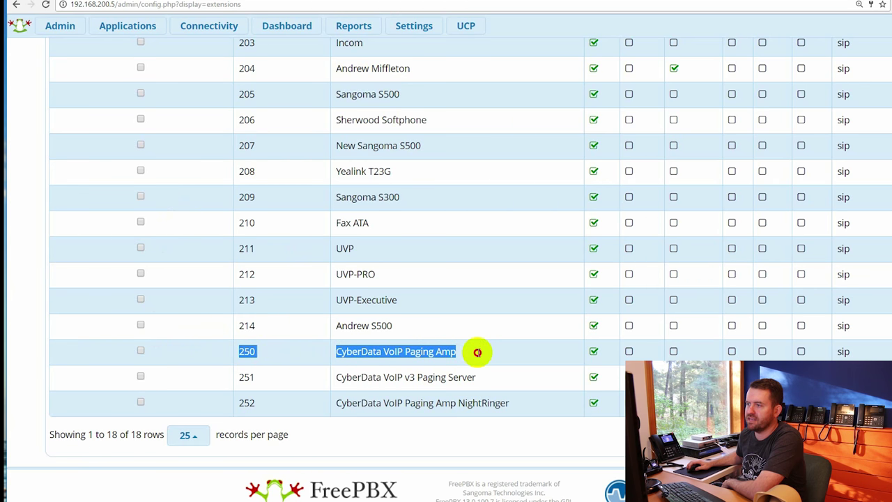
{"action": "left_click", "coordinate": [492, 352]}
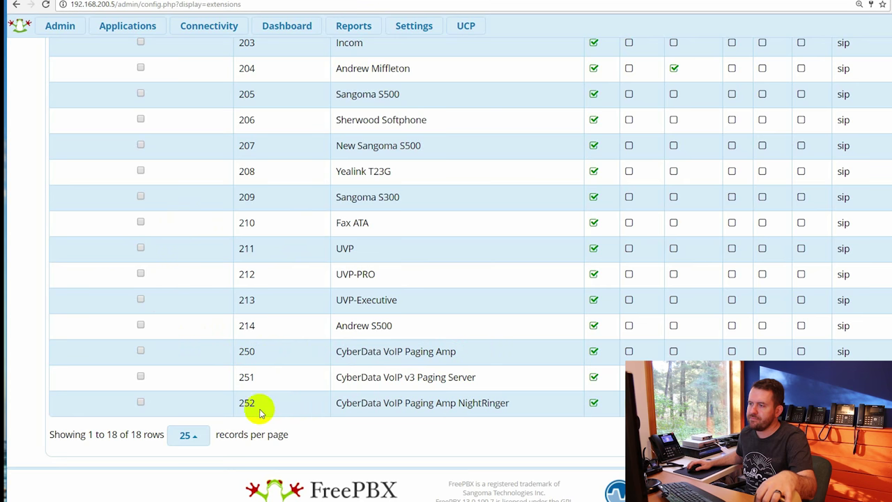
{"action": "left_click_drag", "start_coordinate": [239, 403], "coordinate": [498, 406]}
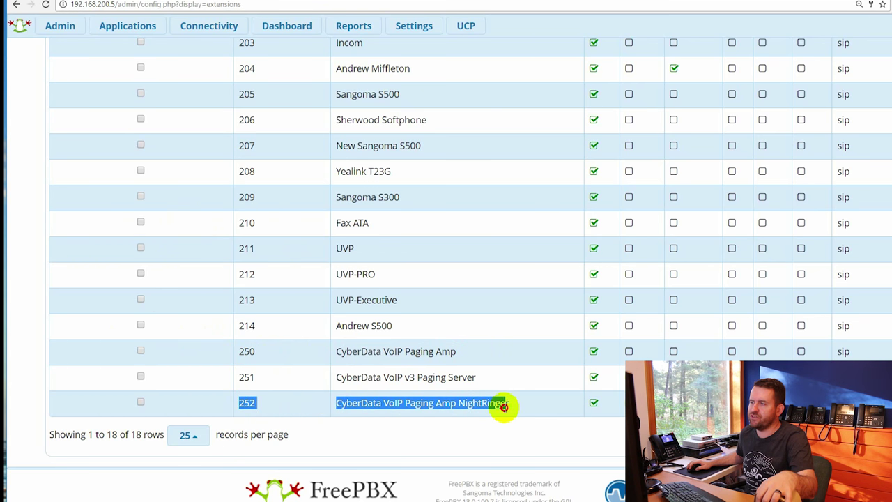
{"action": "left_click", "coordinate": [533, 412]}
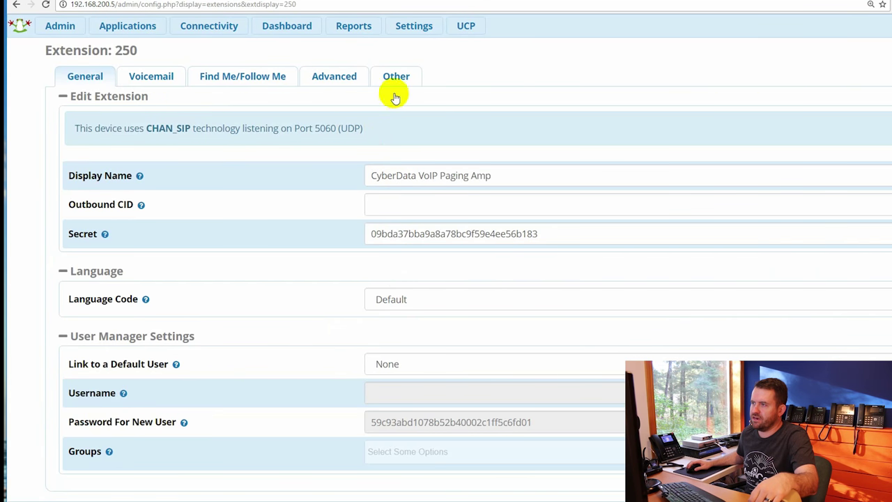
Review extension 250's endpoint settings, highlighting its MAC address and template choices
{"action": "left_click", "coordinate": [396, 77]}
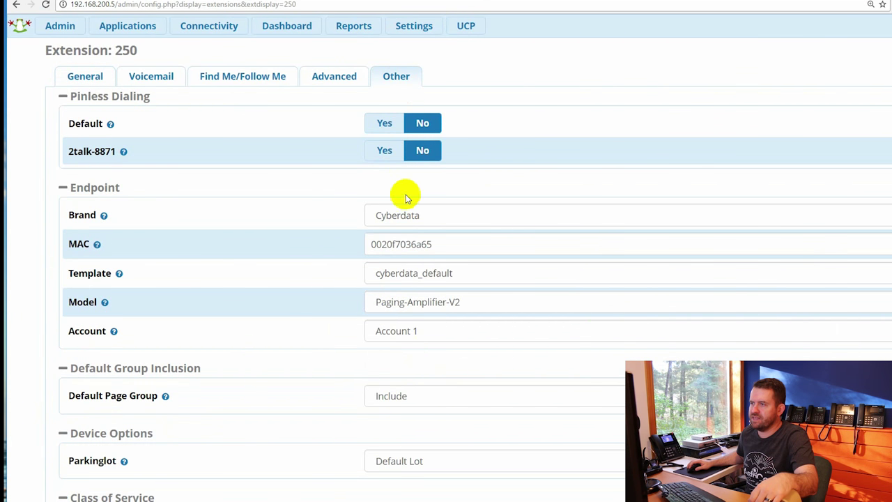
{"action": "left_click", "coordinate": [402, 244]}
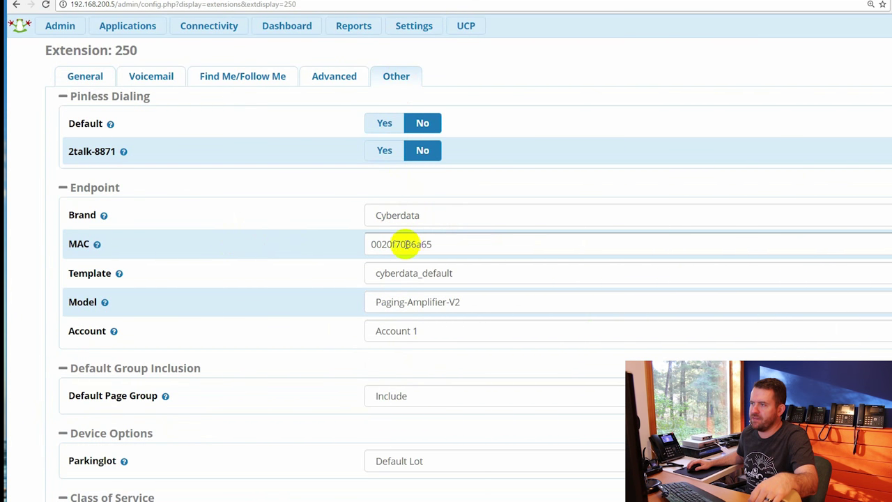
{"action": "left_click_drag", "start_coordinate": [368, 249], "coordinate": [458, 256]}
{"action": "left_click", "coordinate": [468, 275]}
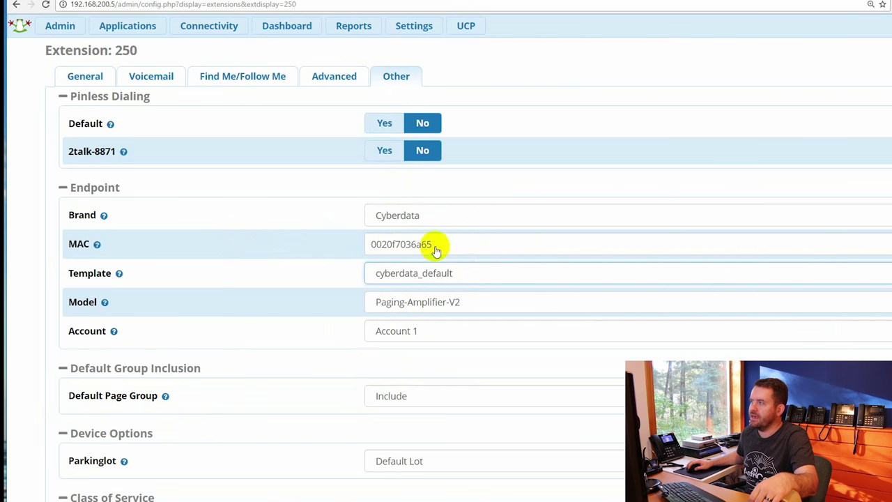
{"action": "scroll", "coordinate": [802, 319], "scroll_direction": "down", "scroll_amount": 4}
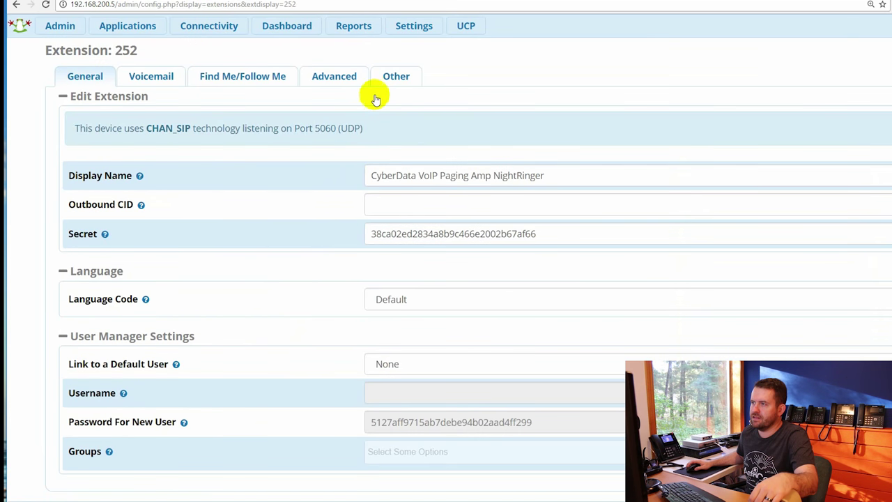
Show extension 252 uses the same MAC address, keeping Account 2
{"action": "left_click", "coordinate": [392, 75]}
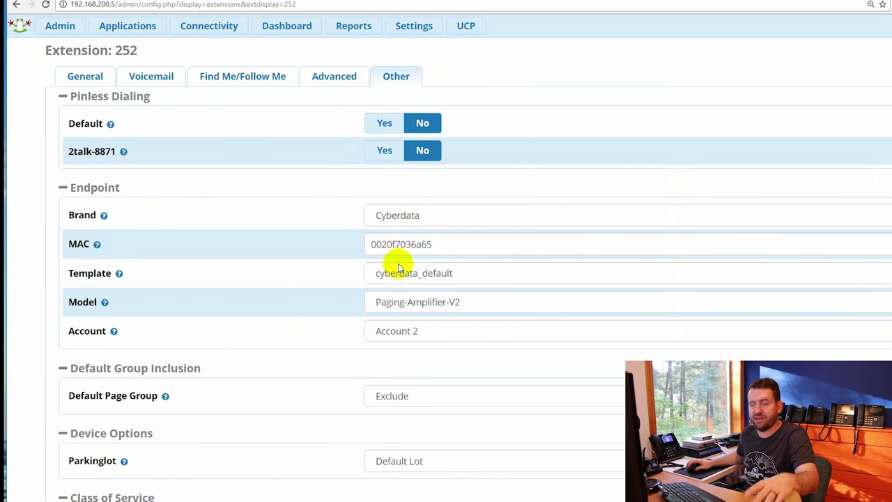
{"action": "left_click_drag", "start_coordinate": [446, 249], "coordinate": [232, 235]}
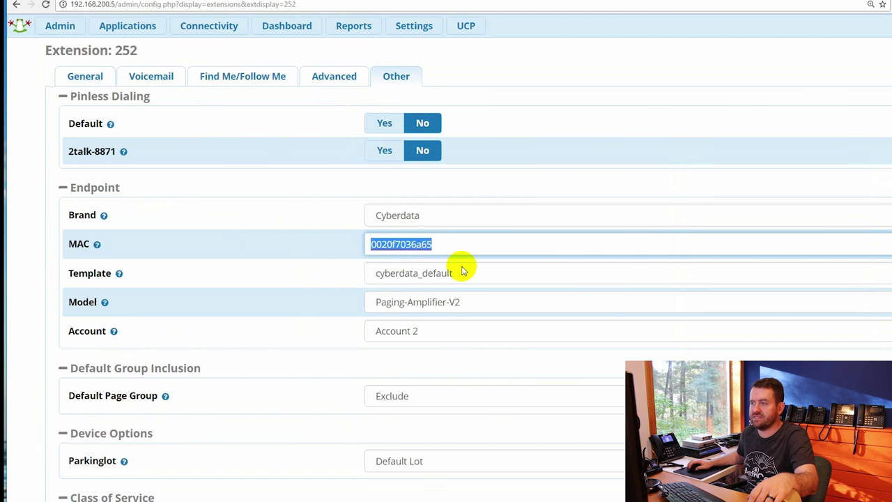
{"action": "left_click", "coordinate": [435, 332]}
{"action": "left_click", "coordinate": [437, 332]}
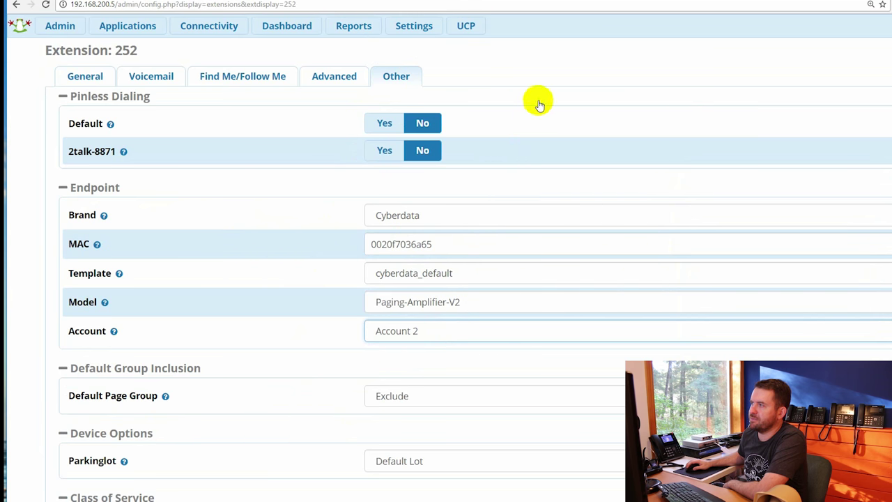
In Endpoint Manager, open the Cyberdata cyberdata_default template and view the Paging-Amplifier-V2 model
{"action": "mouse_move", "coordinate": [421, 28]}
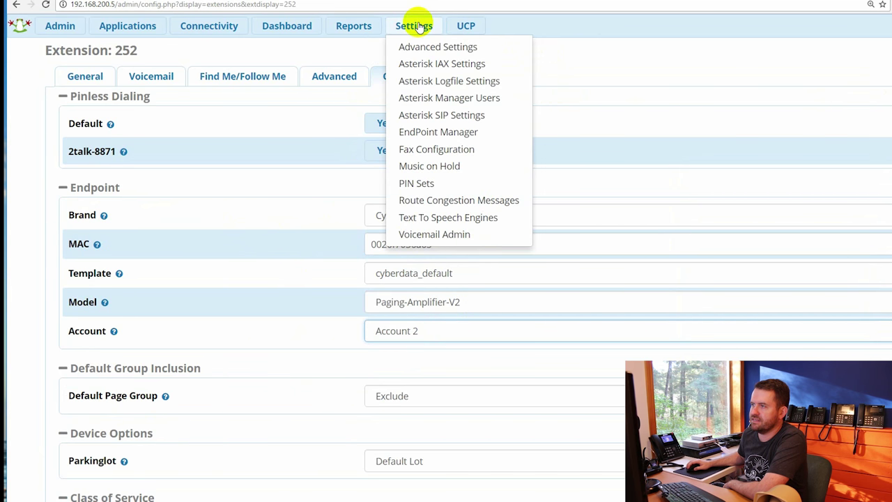
{"action": "left_click", "coordinate": [421, 133]}
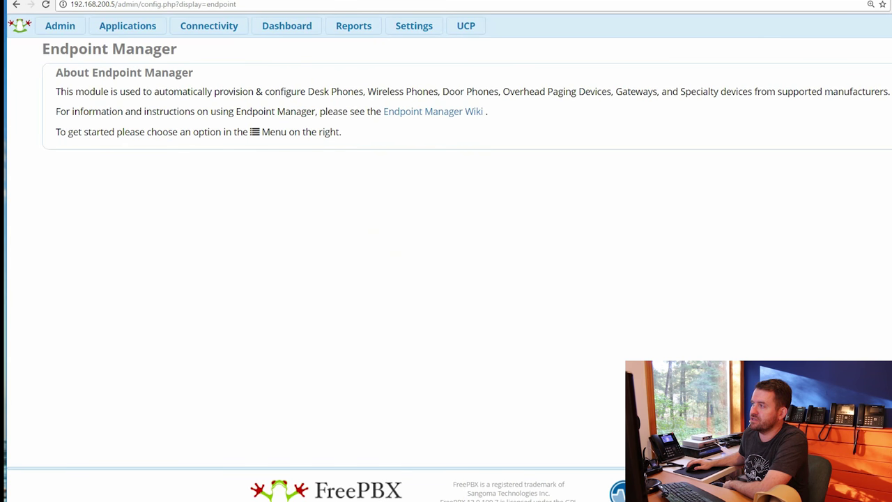
{"action": "left_click", "coordinate": [883, 111]}
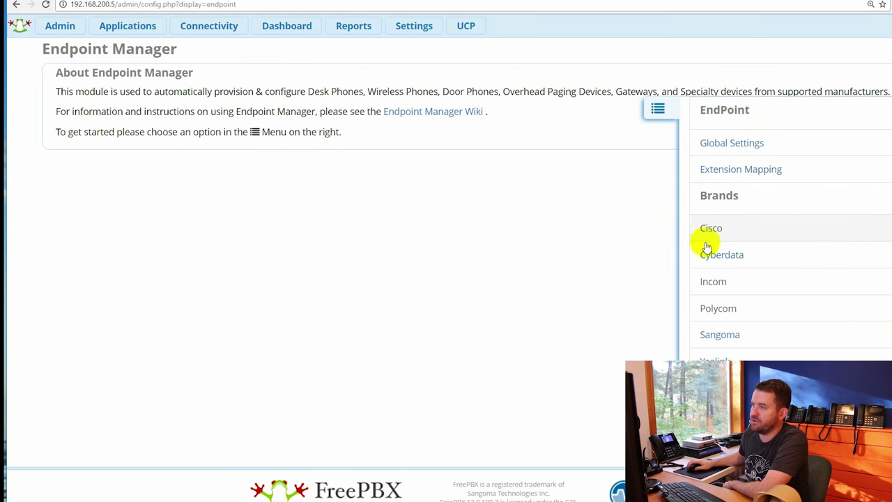
{"action": "left_click", "coordinate": [718, 254]}
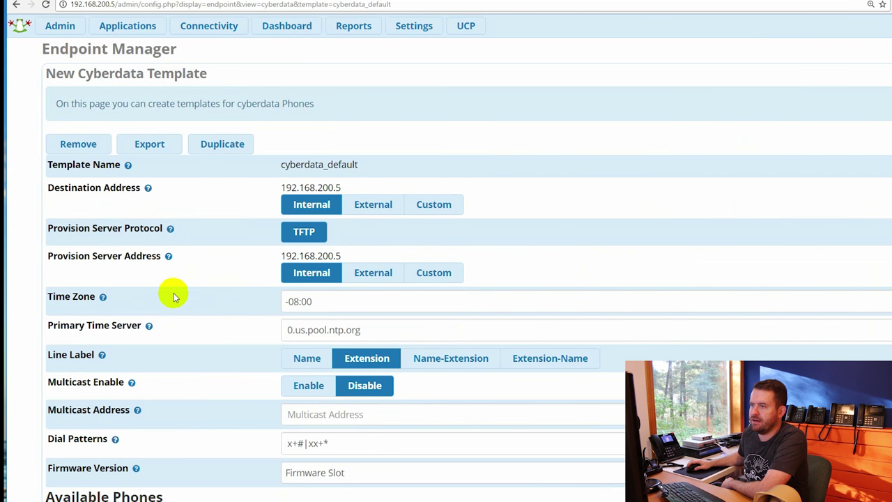
{"action": "scroll", "coordinate": [186, 221], "scroll_direction": "down", "scroll_amount": 3}
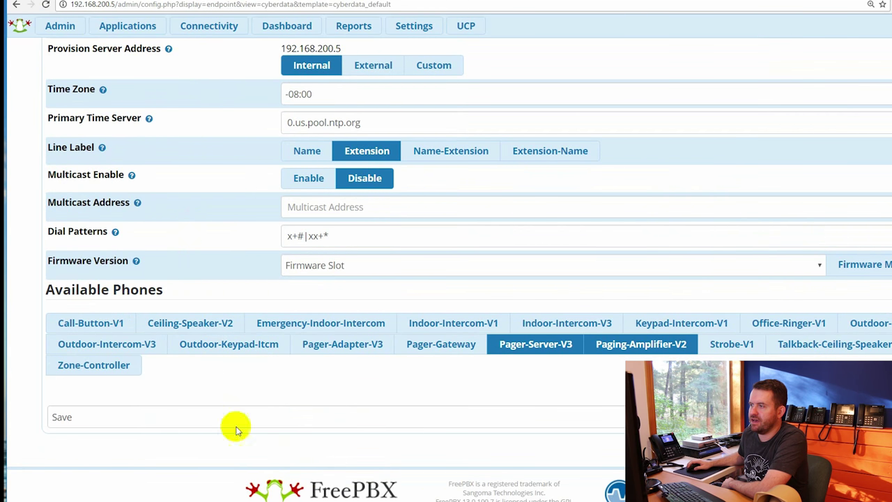
{"action": "left_click", "coordinate": [652, 351]}
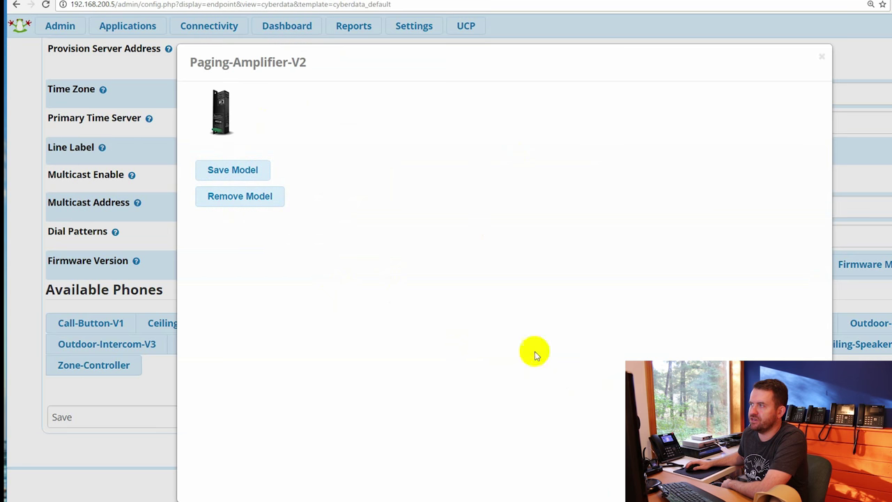
Close the Paging-Amplifier-V2 dialog and scroll back up the cyberdata_default template page
{"action": "left_click", "coordinate": [822, 57]}
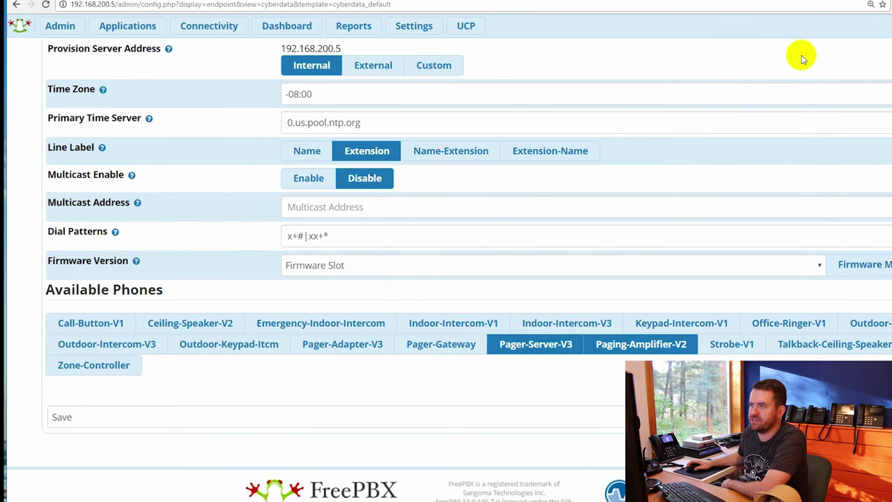
{"action": "scroll", "coordinate": [370, 311], "scroll_direction": "up", "scroll_amount": 2}
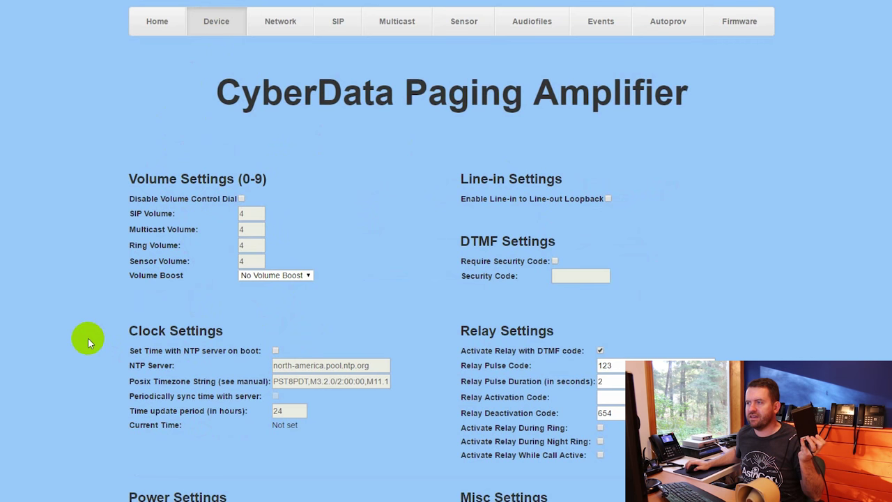
{"action": "left_click", "coordinate": [242, 199]}
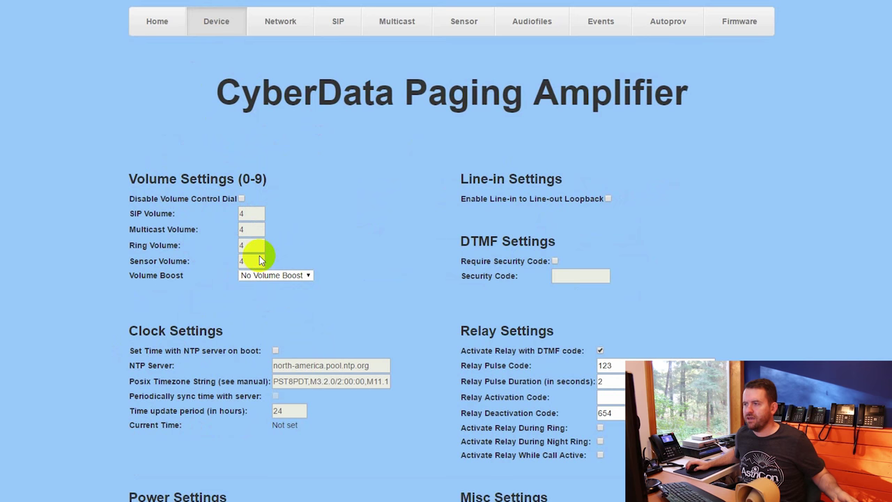
{"action": "left_click", "coordinate": [292, 275]}
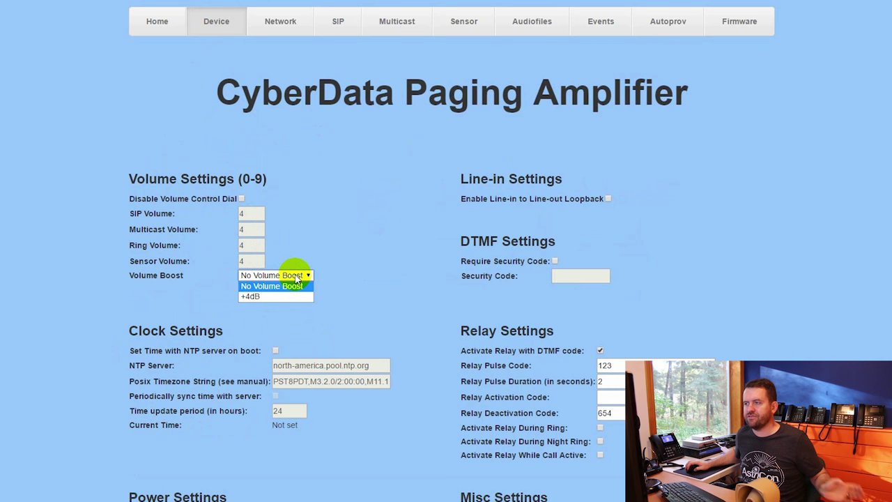
{"action": "left_click", "coordinate": [296, 276]}
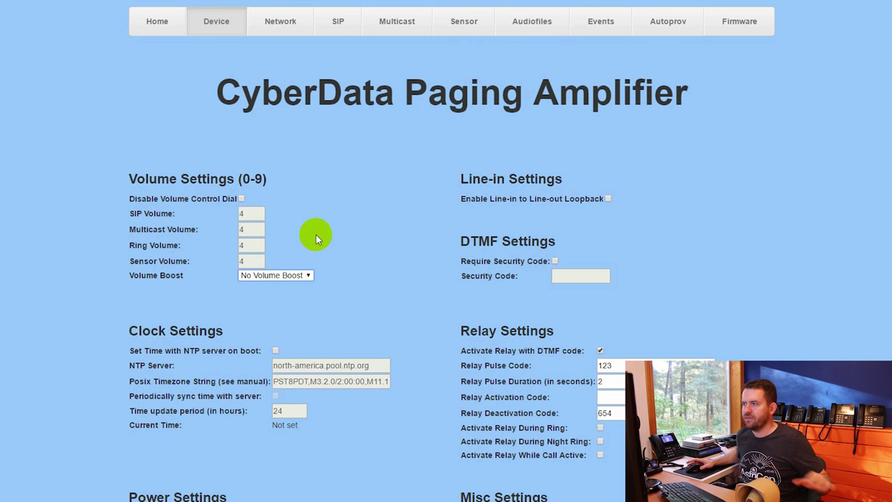
{"action": "scroll", "coordinate": [613, 230], "scroll_direction": "down", "scroll_amount": 2}
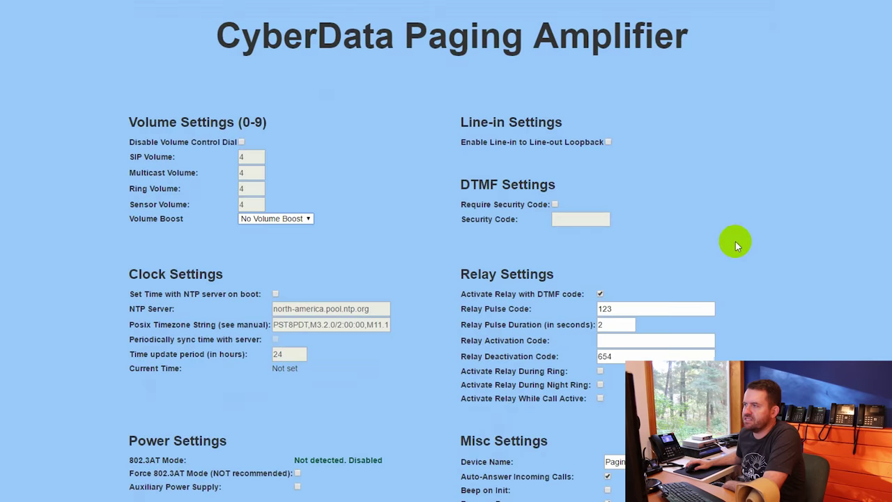